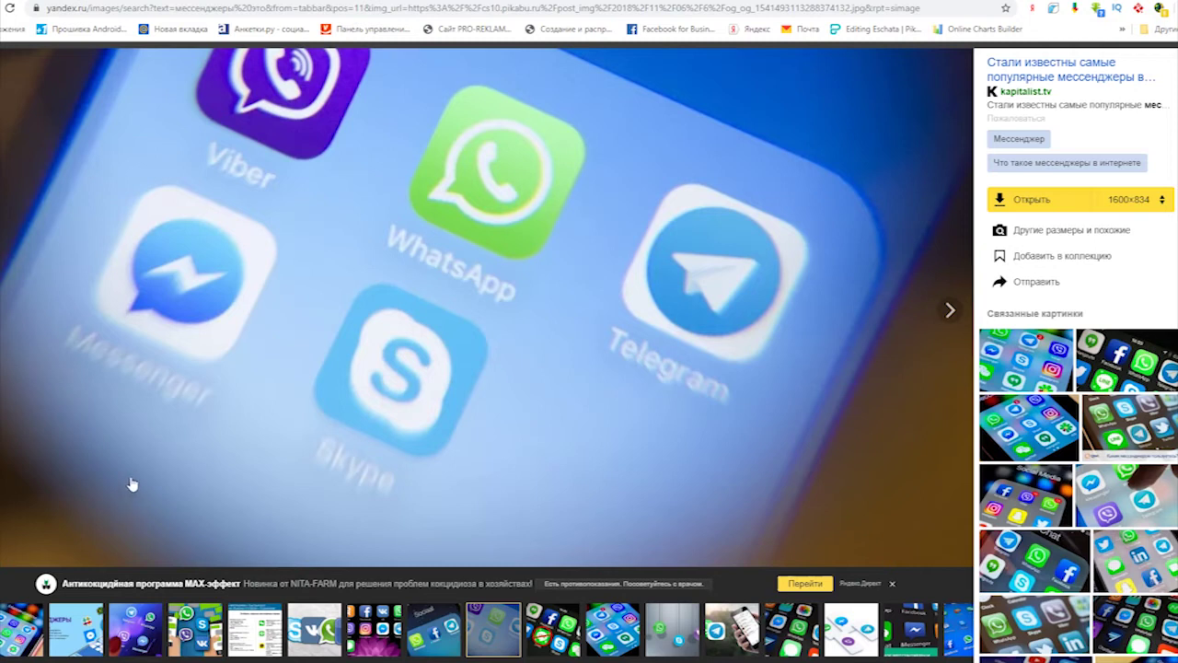
# Open web.whatsapp.com in a new browser tab to show the QR sign-in page
pyautogui.hotkey('ctrl', 't')
pyautogui.click(907, 8)
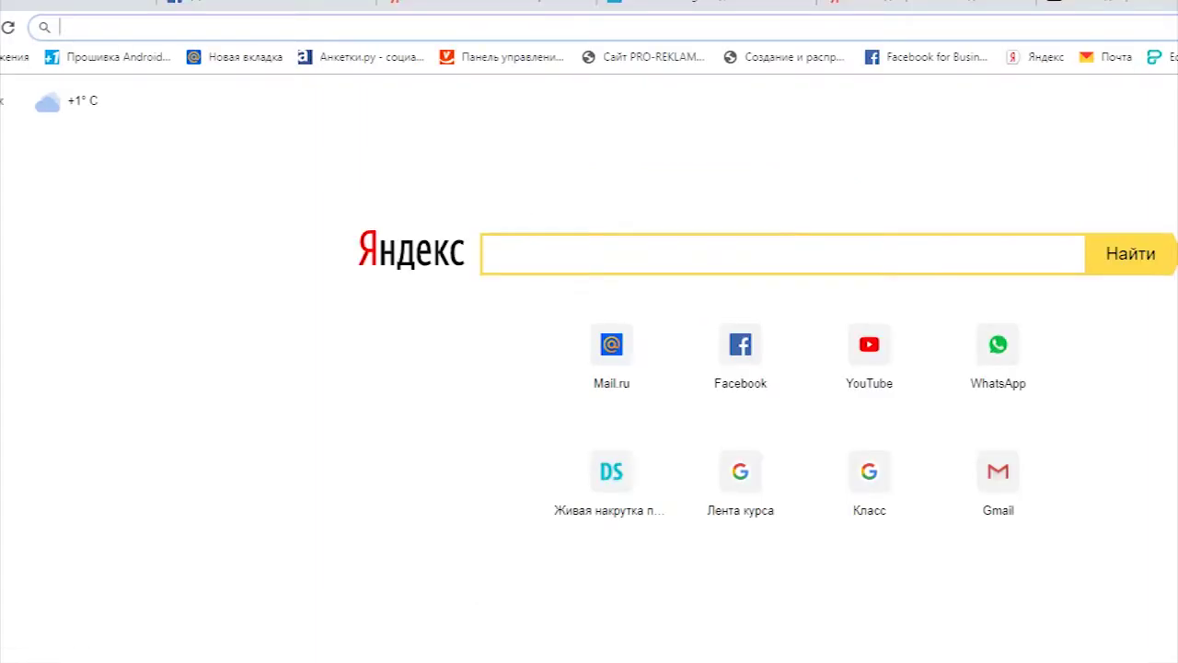
pyautogui.write('what')
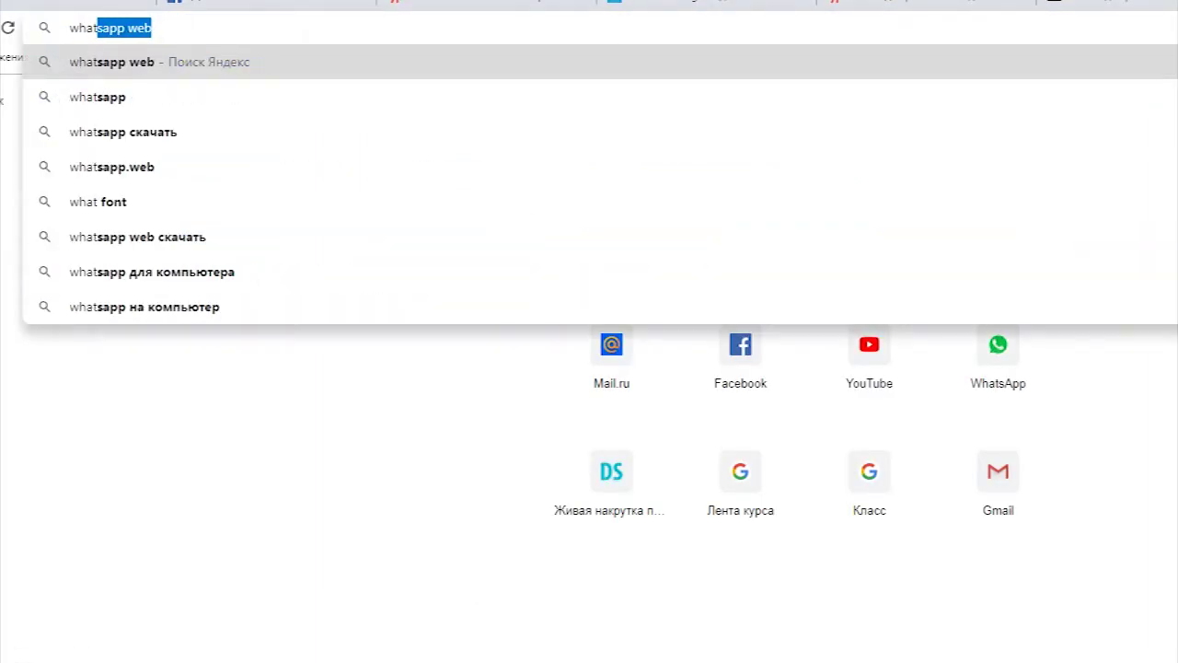
pyautogui.press('BackSpace')
pyautogui.press('BackSpace')
pyautogui.write('t')
pyautogui.press('Return')
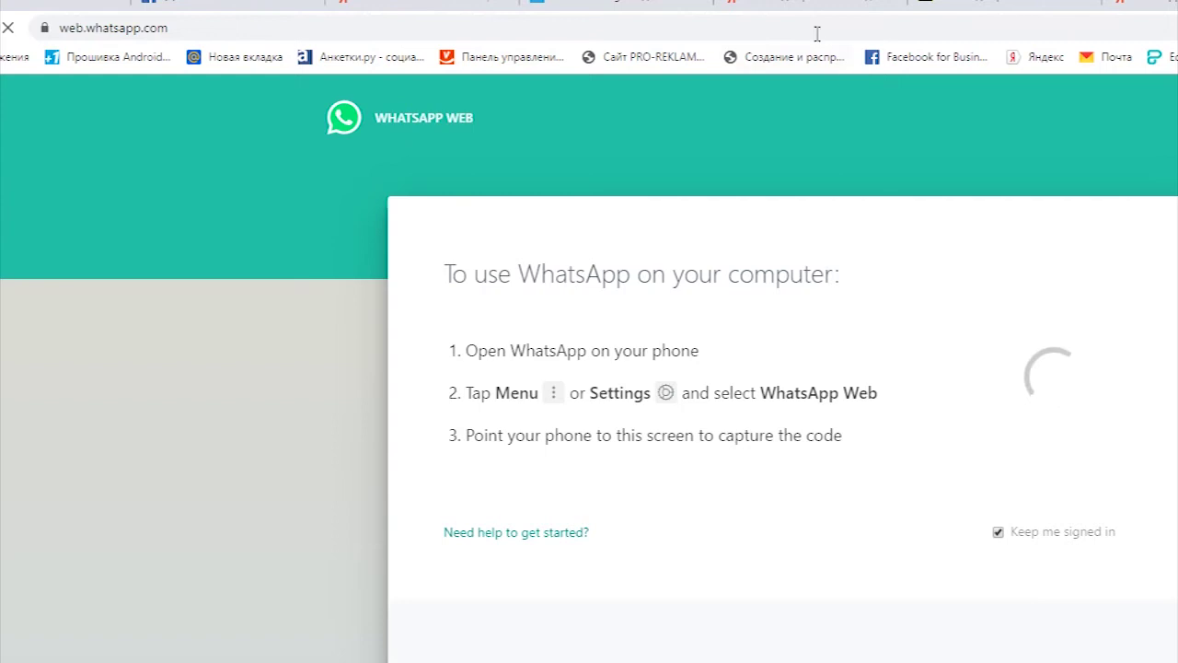
# Copy the WhatsApp Web address and place the Word cursor after the Telegram link
pyautogui.click(814, 29)
pyautogui.hotkey('ctrl', 'c')
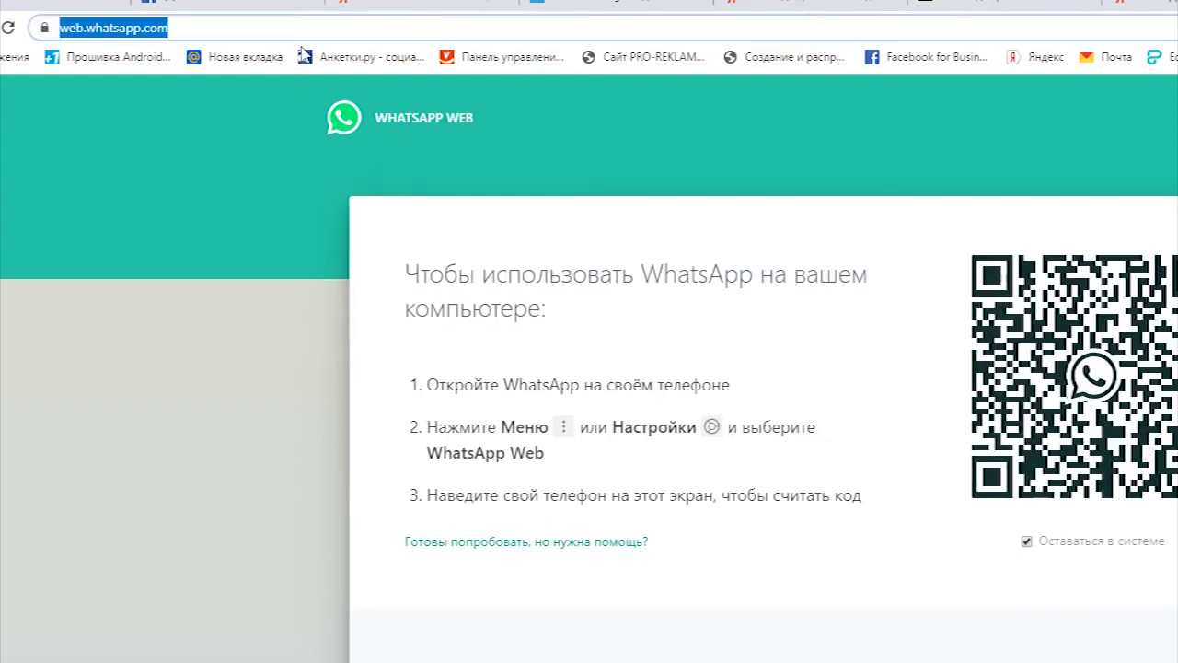
pyautogui.rightClick(155, 27)
pyautogui.click(223, 149)
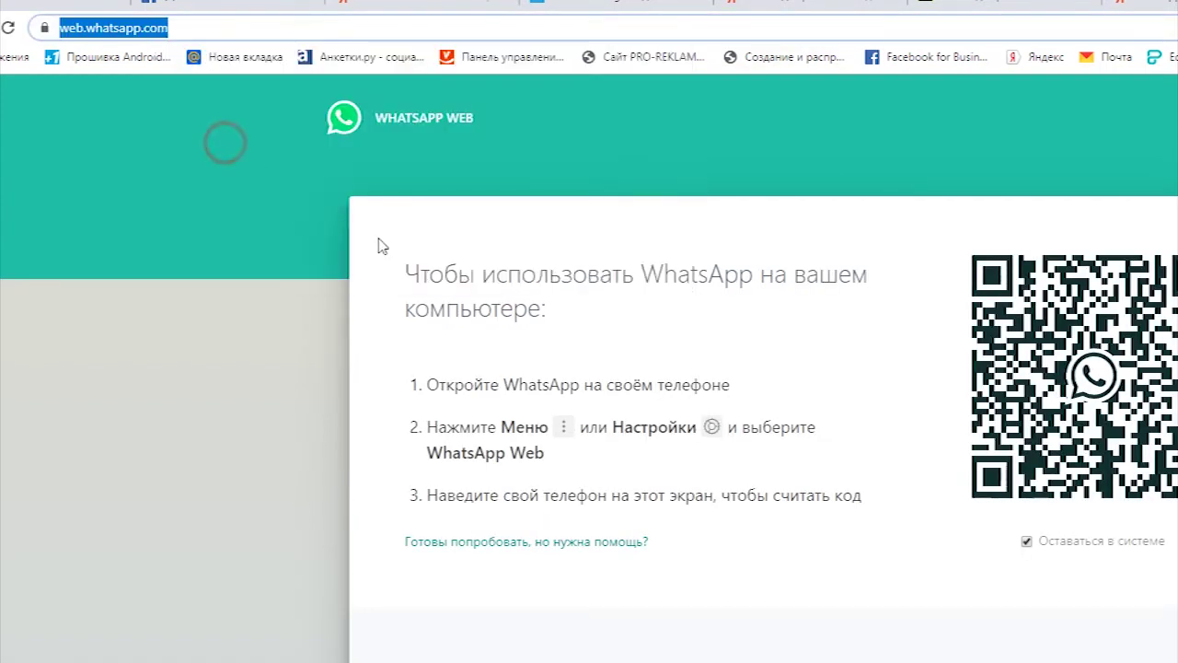
pyautogui.hotkey('alt', 'Tab')
pyautogui.click(1099, 489)
pyautogui.press('Return')
pyautogui.press('Return')
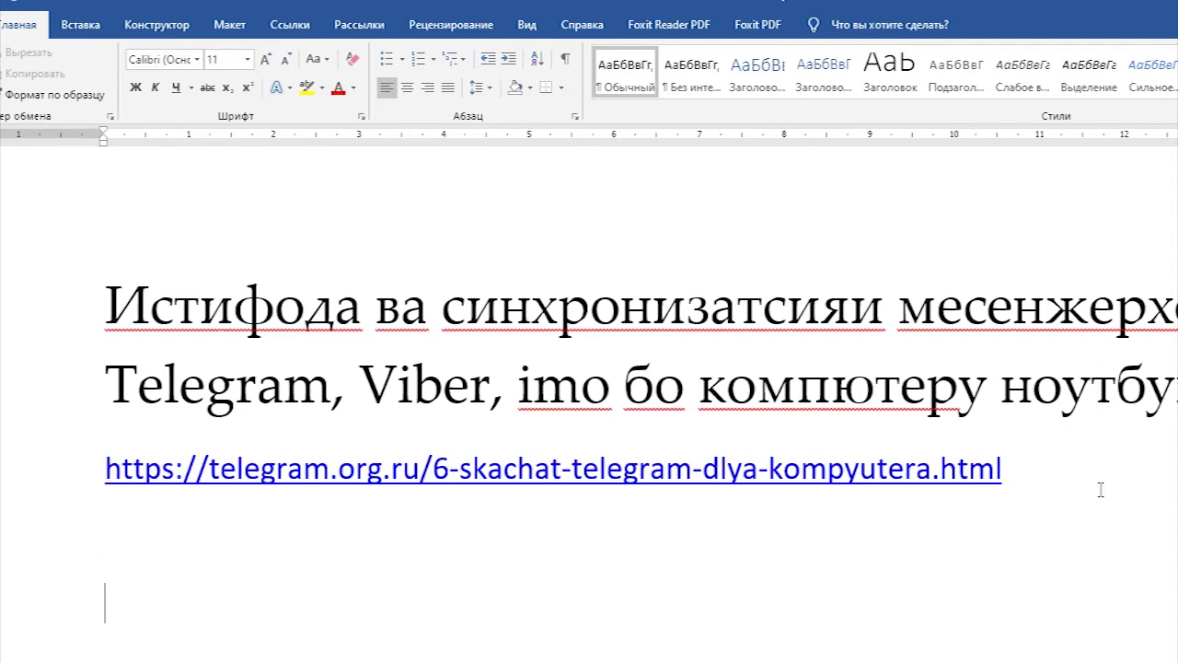
pyautogui.hotkey('ctrl', 'v')
pyautogui.hotkey('alt', 'Tab')
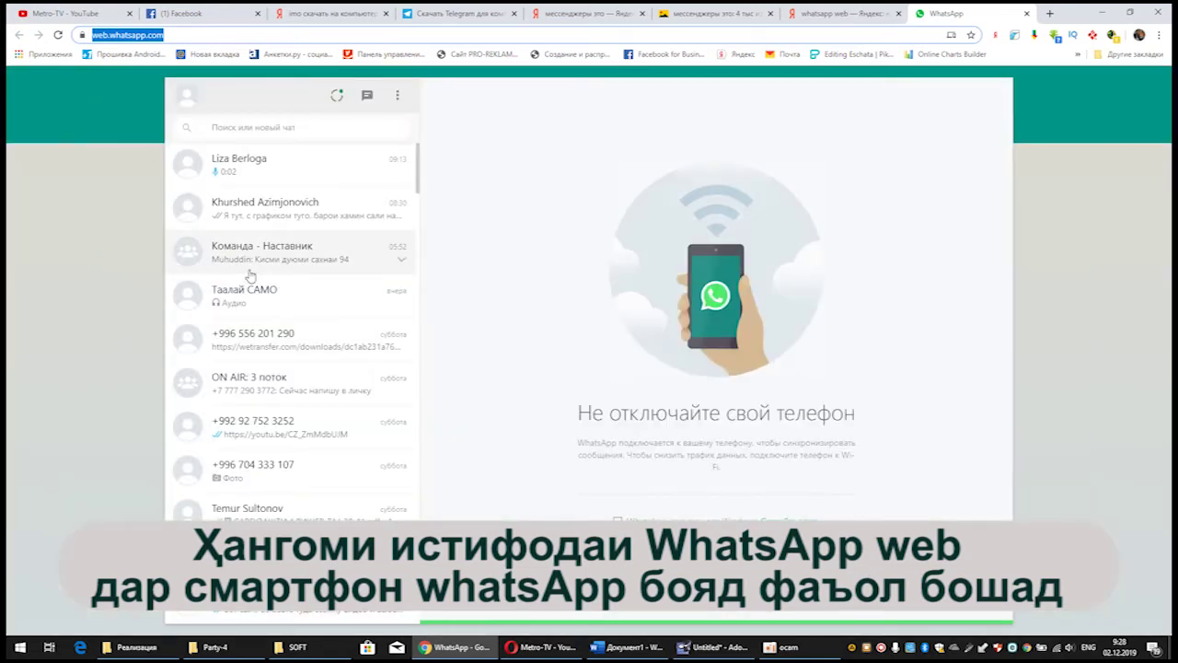
# Open the ON AIR: 3 поток group chat and scroll through its synced messages
pyautogui.scroll(-5, 248, 276)
pyautogui.scroll(5, 171, 343)
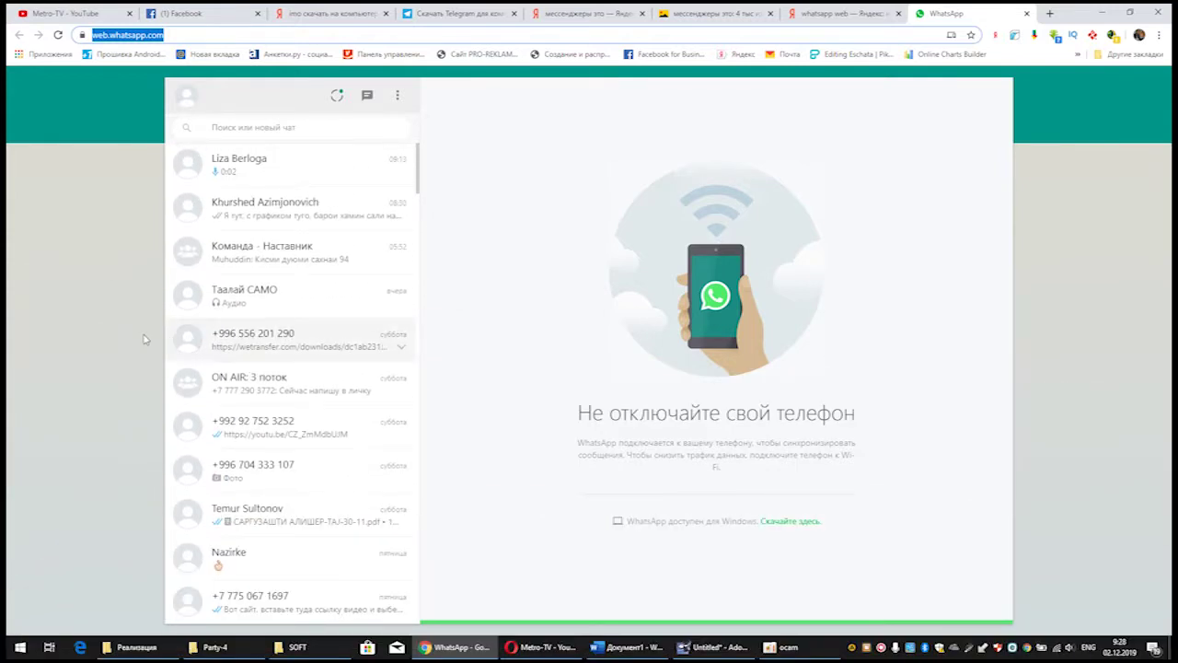
pyautogui.scroll(-3, 285, 340)
pyautogui.scroll(3, 279, 368)
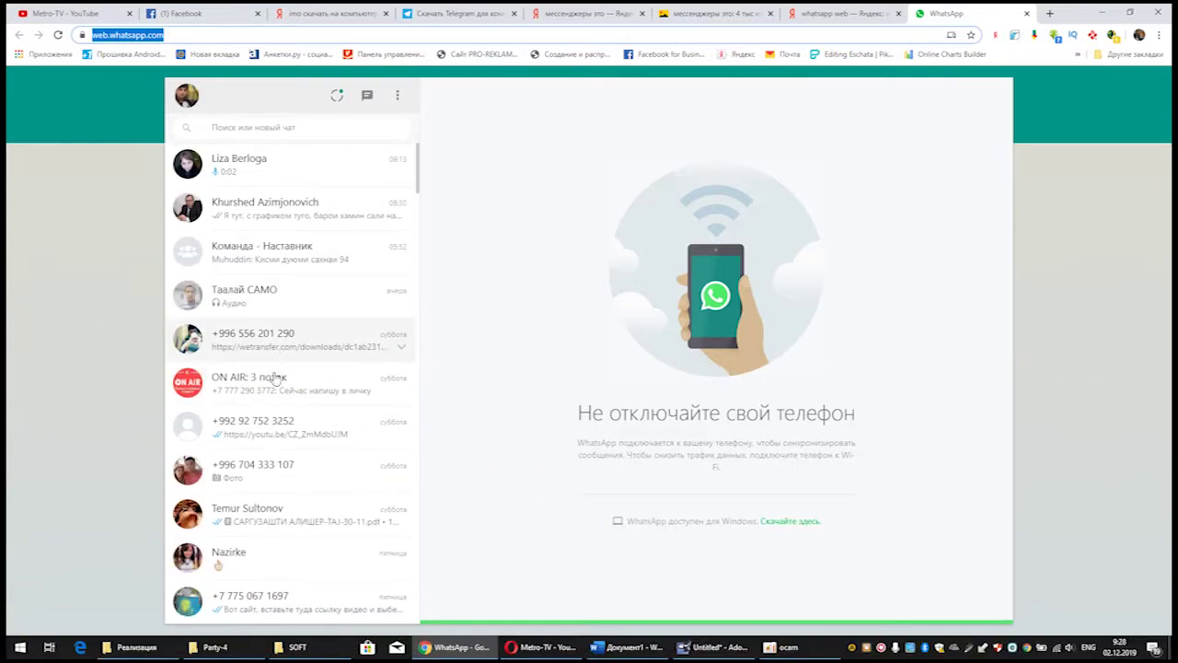
pyautogui.click(275, 377)
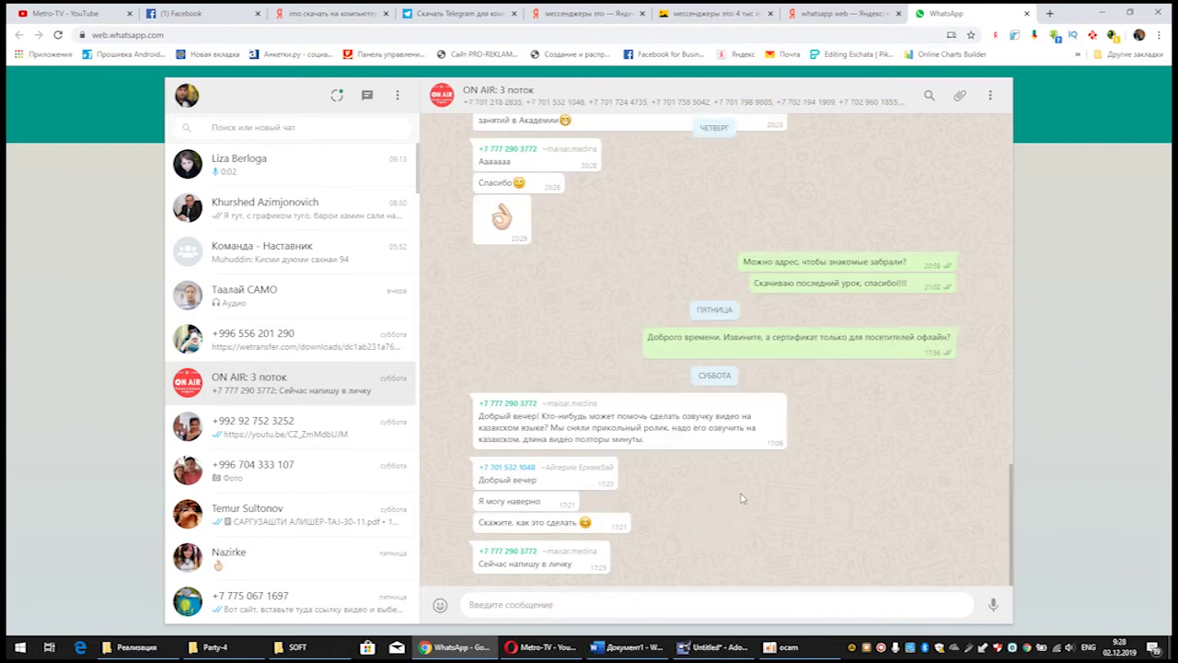
pyautogui.scroll(-4, 307, 368)
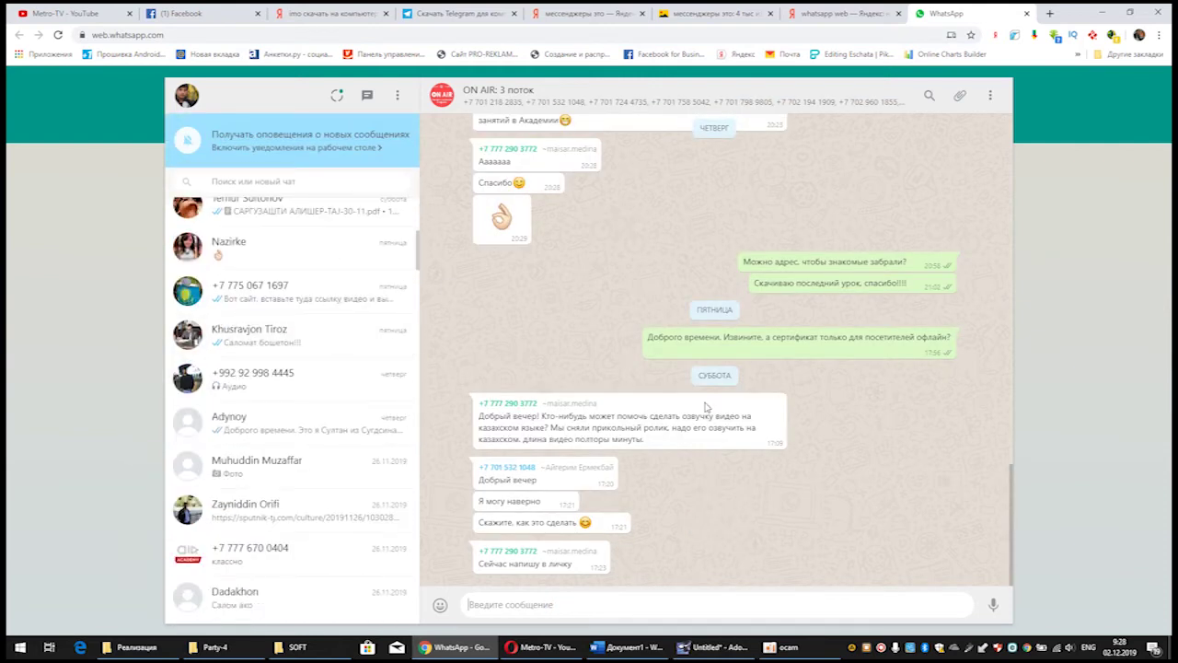
pyautogui.scroll(-6, 295, 386)
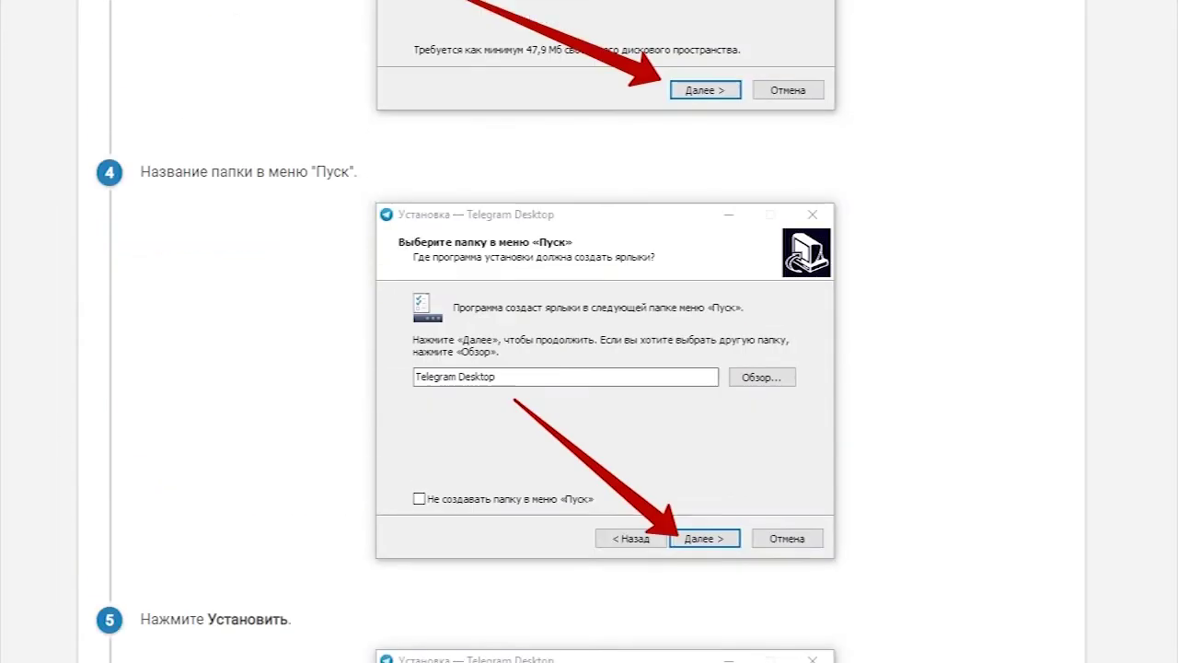
# Scroll the telegram.org.ru install guide back to its title and bring Word forward
pyautogui.scroll(18, 582, 331)
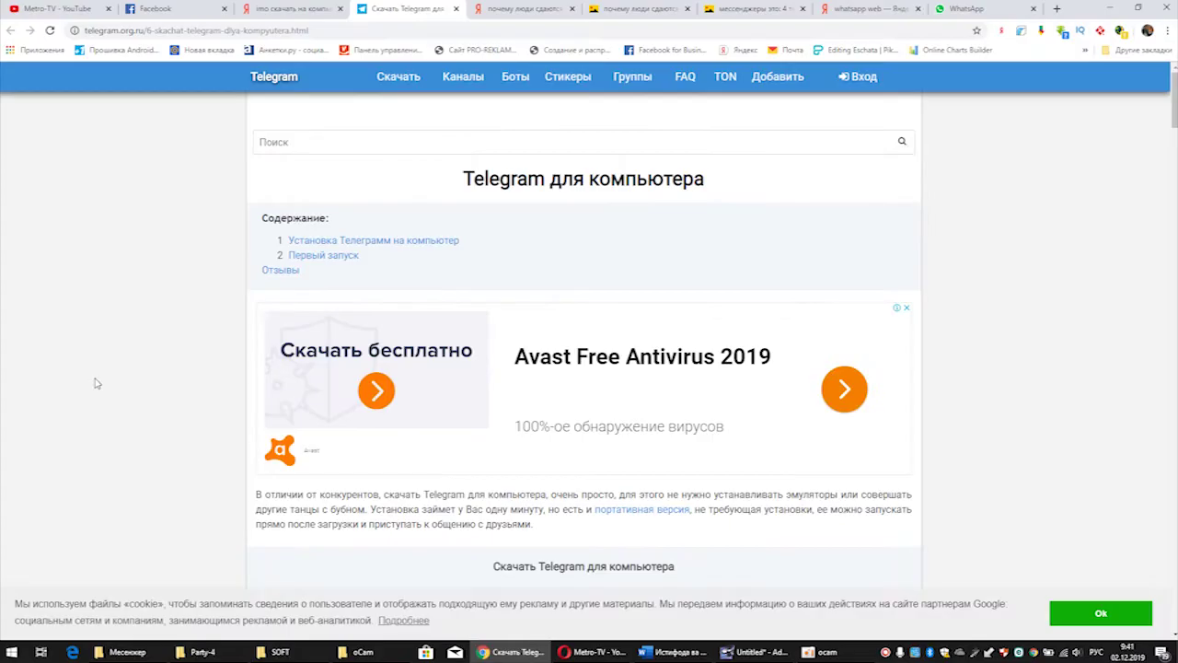
pyautogui.click(672, 651)
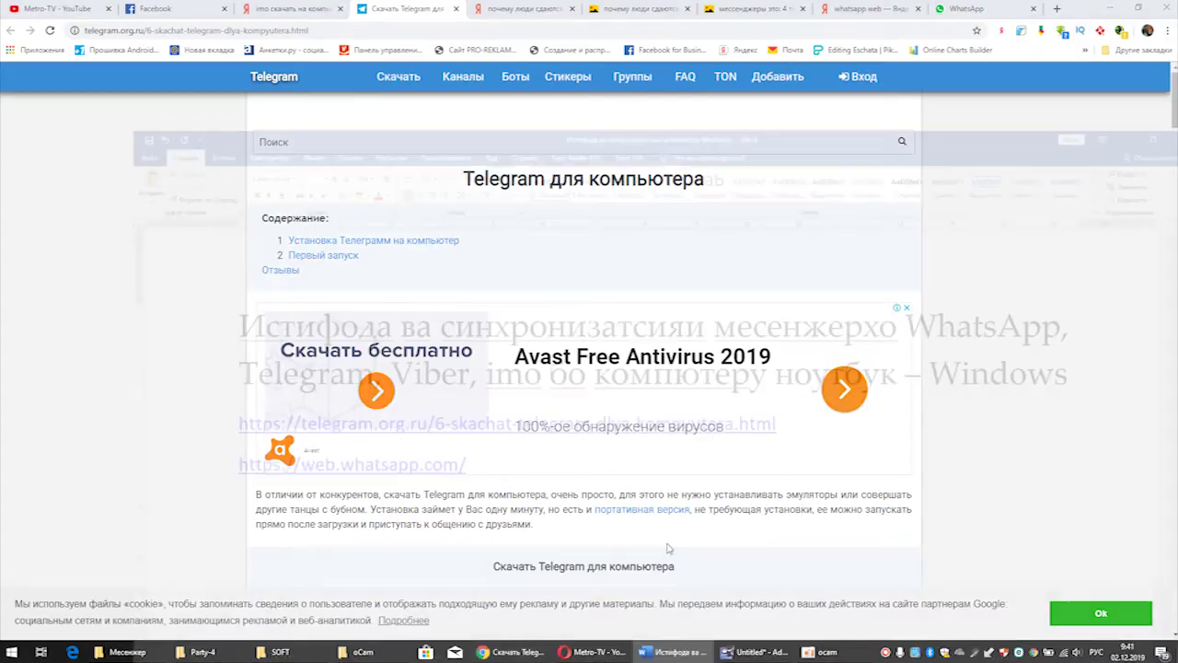
# Check the Telegram and WhatsApp Web link lines in Word, then open the Start menu
pyautogui.click(84, 329)
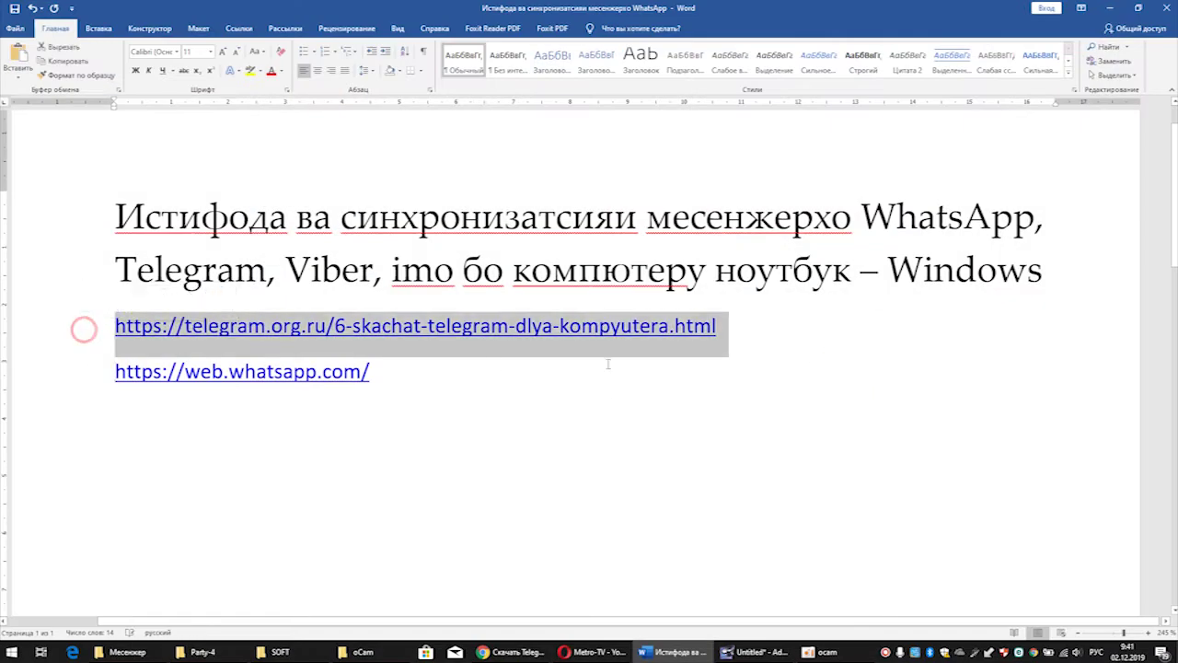
pyautogui.click(847, 336)
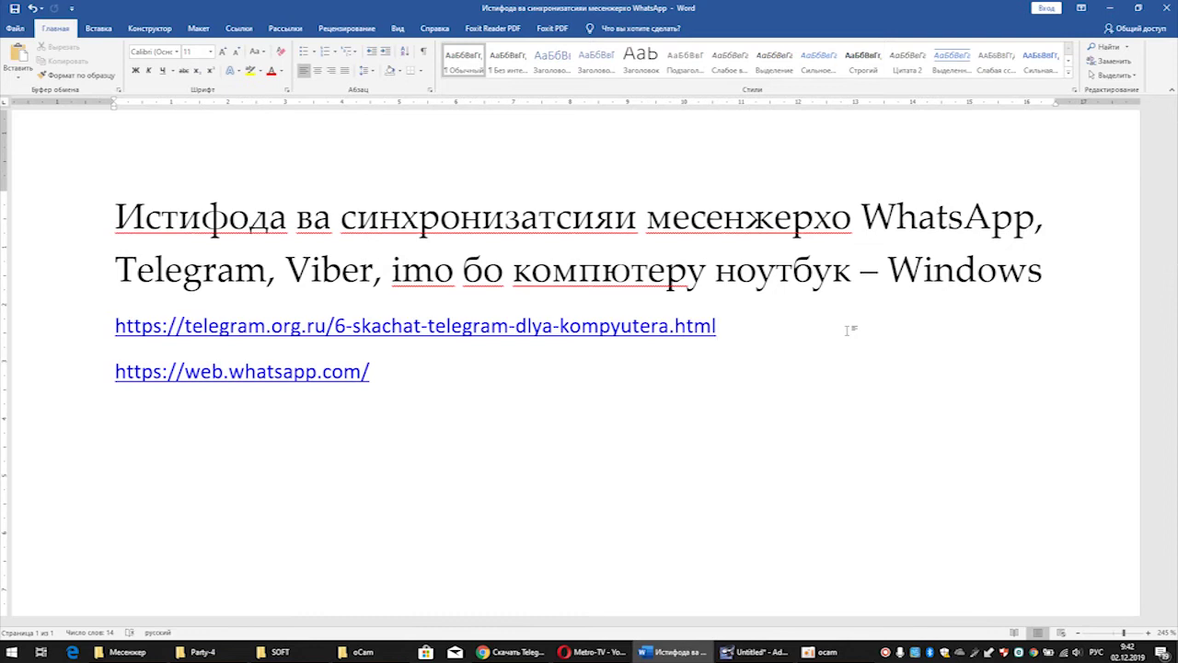
pyautogui.scroll(-1, 847, 330)
pyautogui.scroll(2, 866, 385)
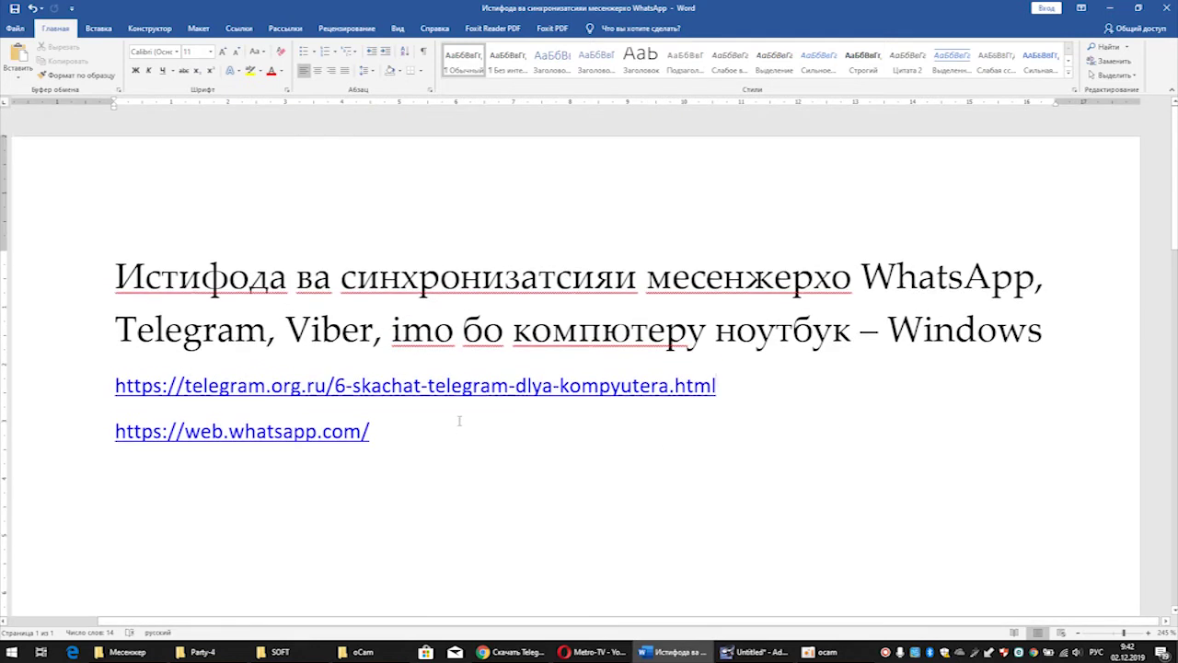
pyautogui.click(11, 651)
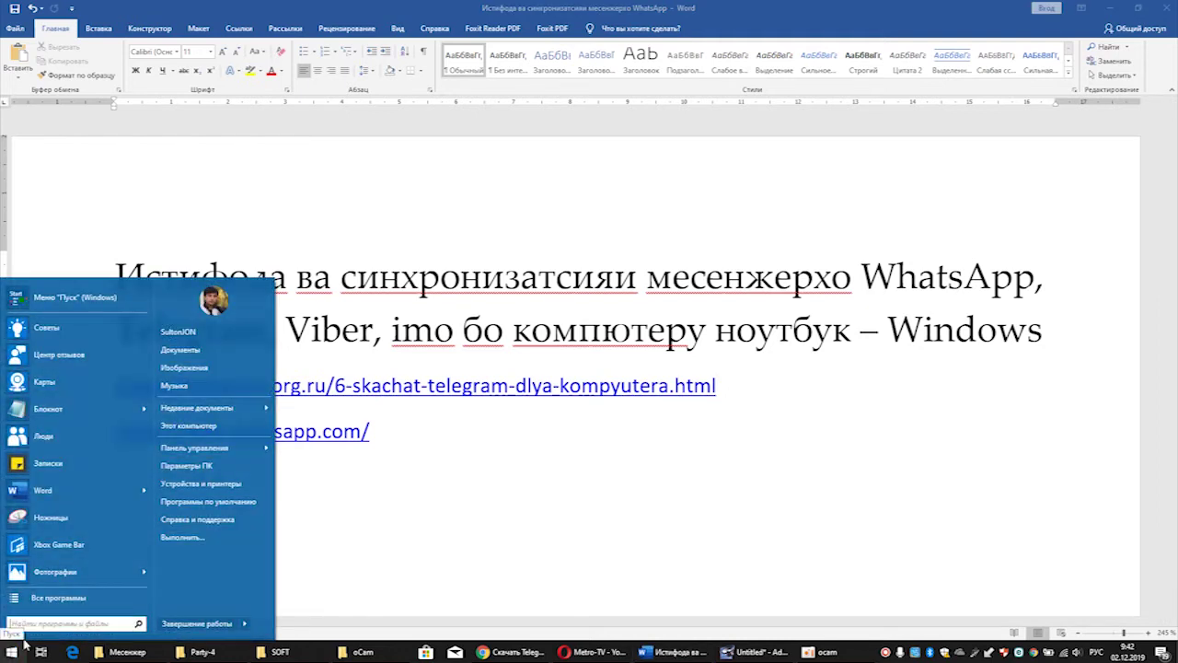
# Search 'tele' from the Start menu in English and launch Telegram Desktop
pyautogui.hotkey('alt', 'shift')
pyautogui.write('tele')
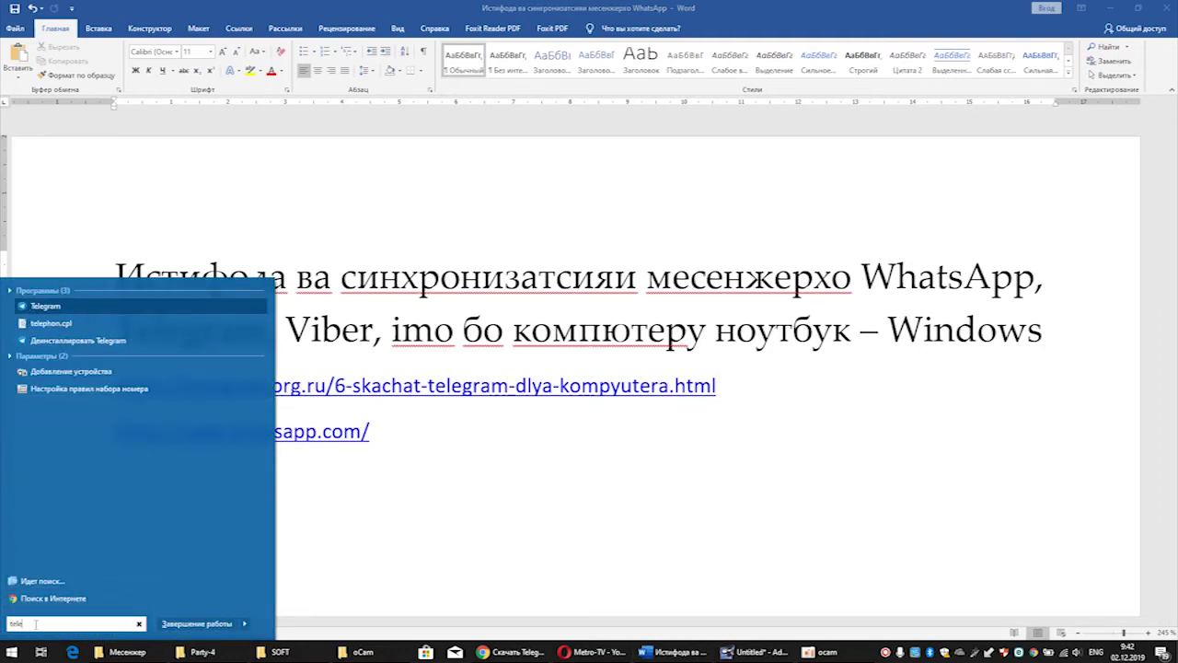
pyautogui.click(83, 307)
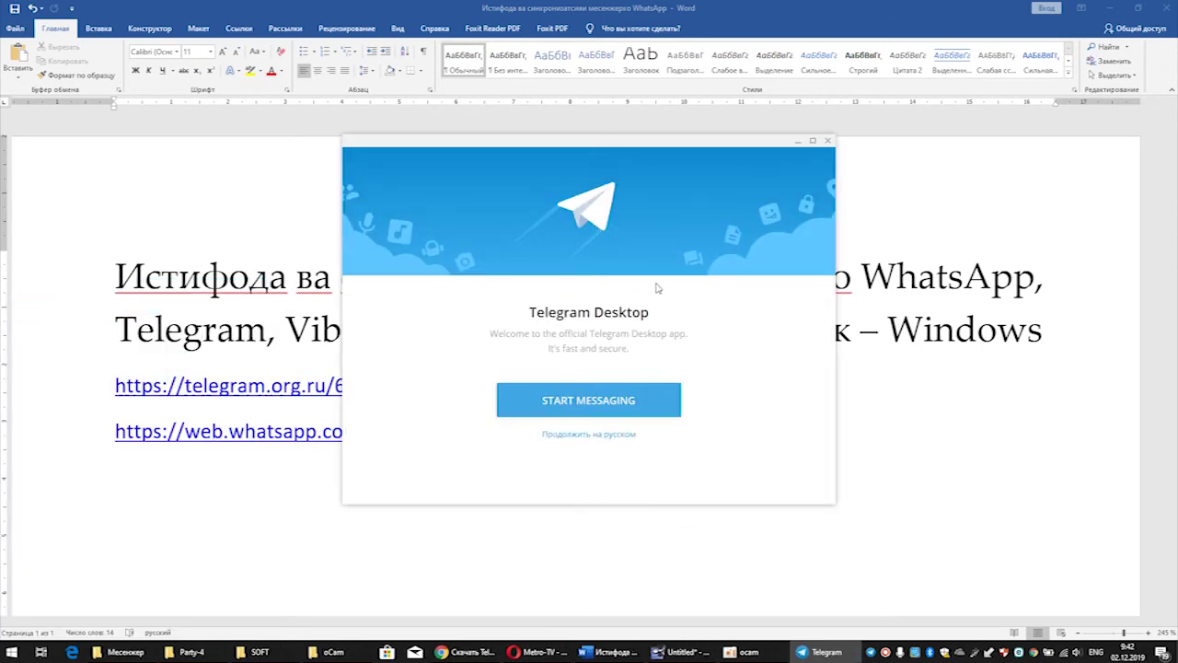
# Minimize Word and the browser, leaving the Telegram window nudged slightly higher
pyautogui.click(1109, 9)
pyautogui.click(1109, 8)
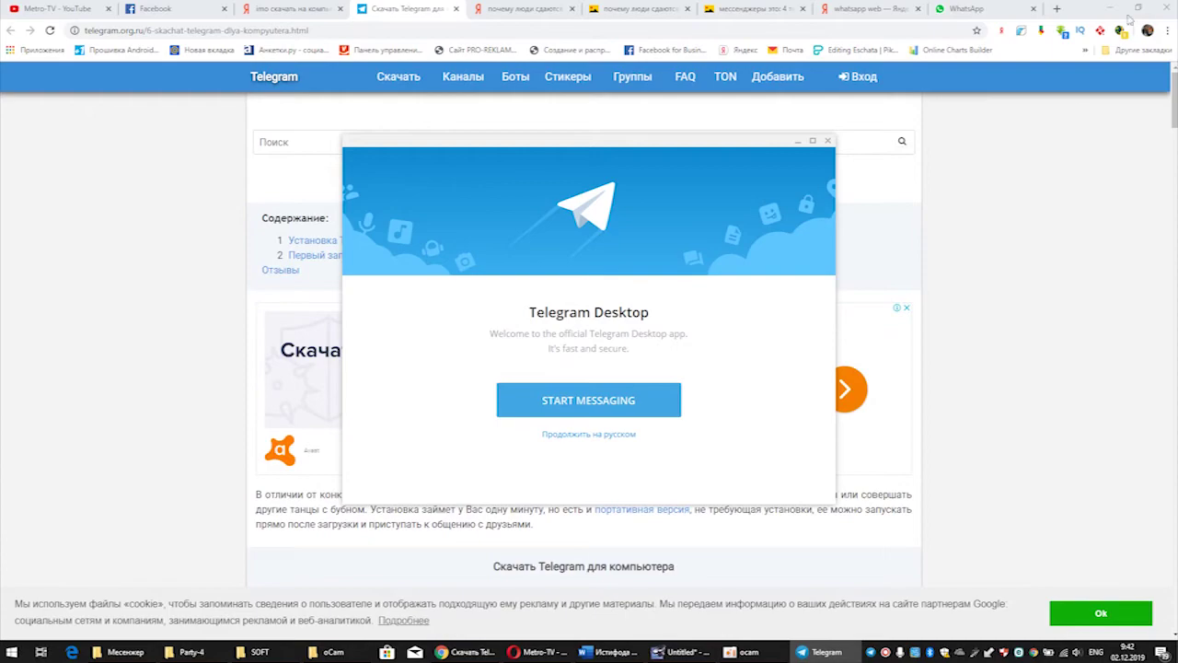
pyautogui.click(1109, 8)
pyautogui.moveTo(768, 142)
pyautogui.mouseDown()
pyautogui.moveTo(762, 101)
pyautogui.moveTo(769, 136)
pyautogui.mouseUp()
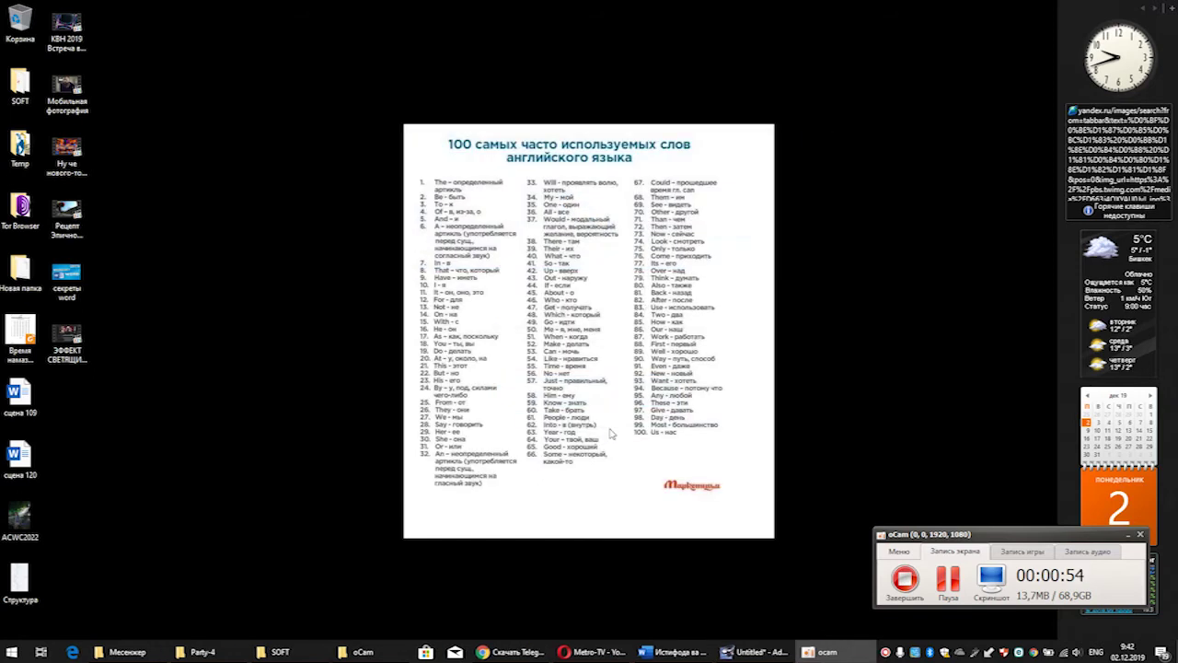
# Review the language, connection, scale and theme options in Настройки, then close them
pyautogui.click(590, 428)
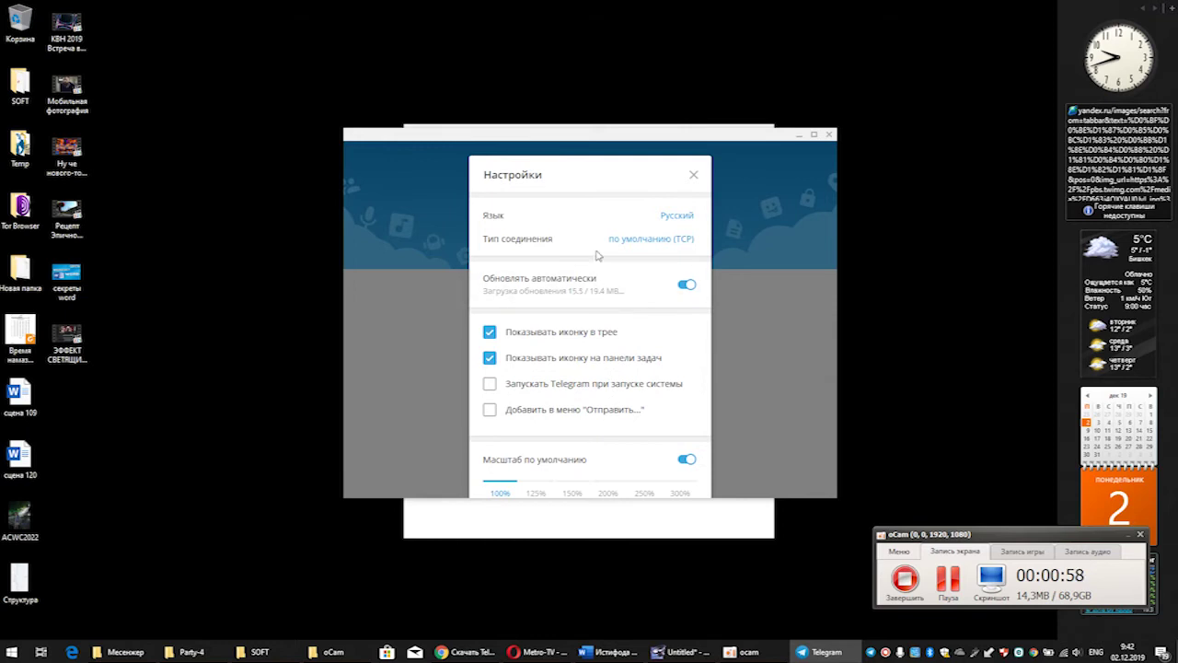
pyautogui.scroll(-3, 595, 285)
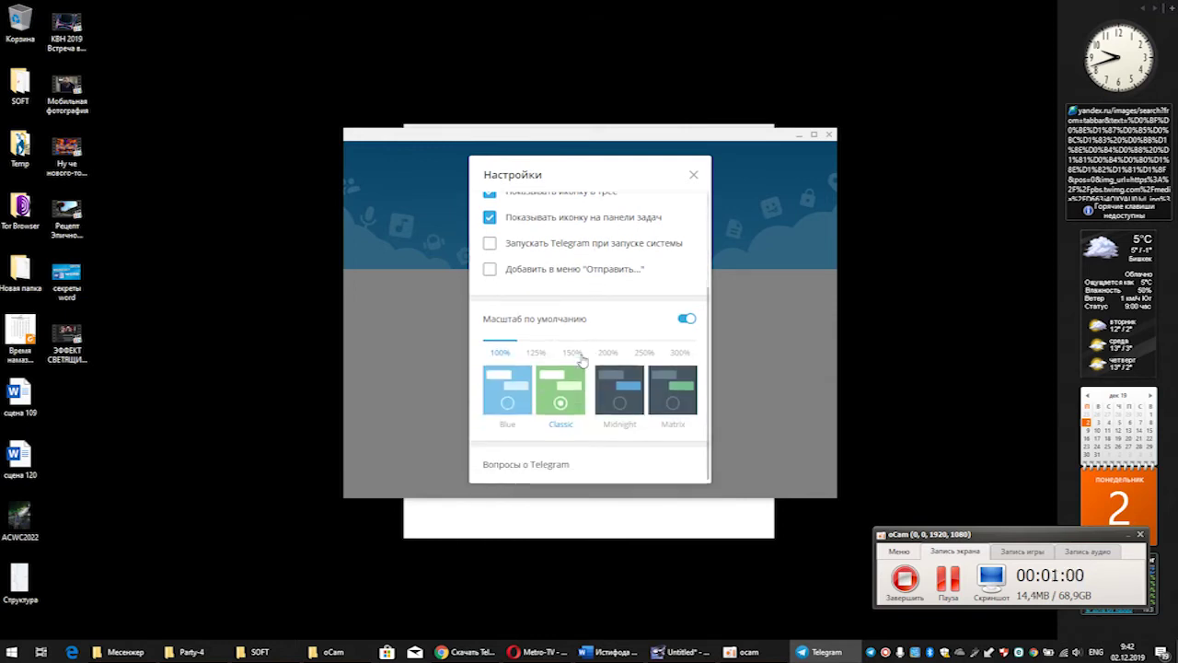
pyautogui.scroll(3, 583, 360)
pyautogui.click(693, 174)
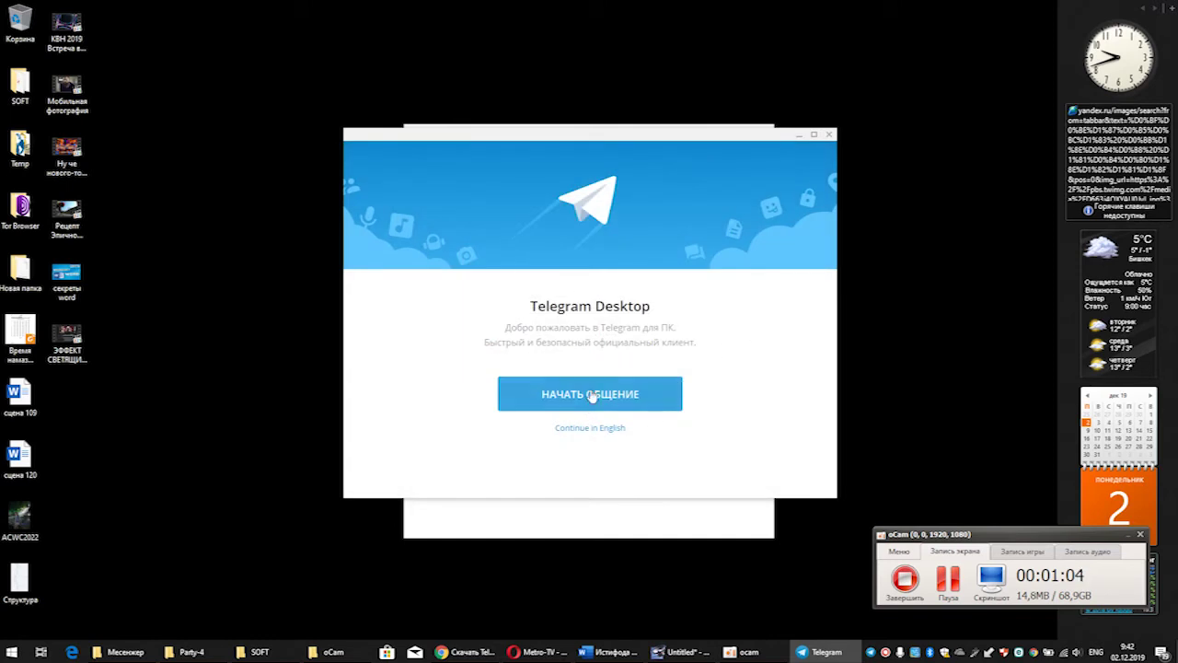
# Start sign-in and choose Tajikistan (+992) as the phone number's country
pyautogui.click(641, 398)
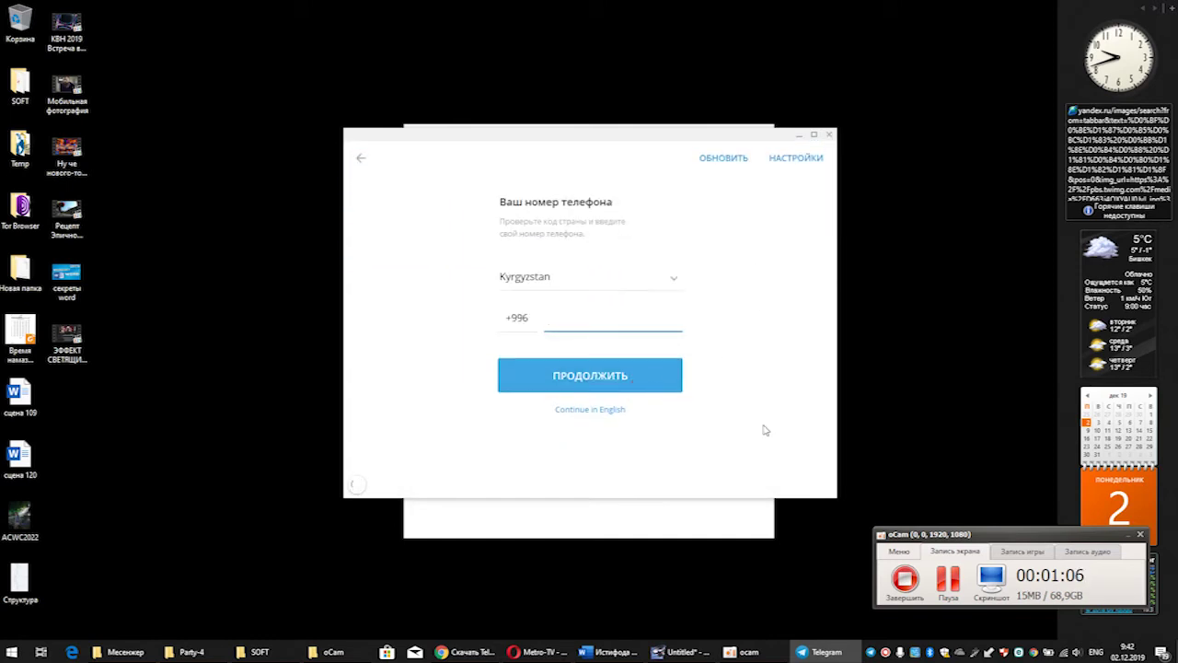
pyautogui.click(570, 281)
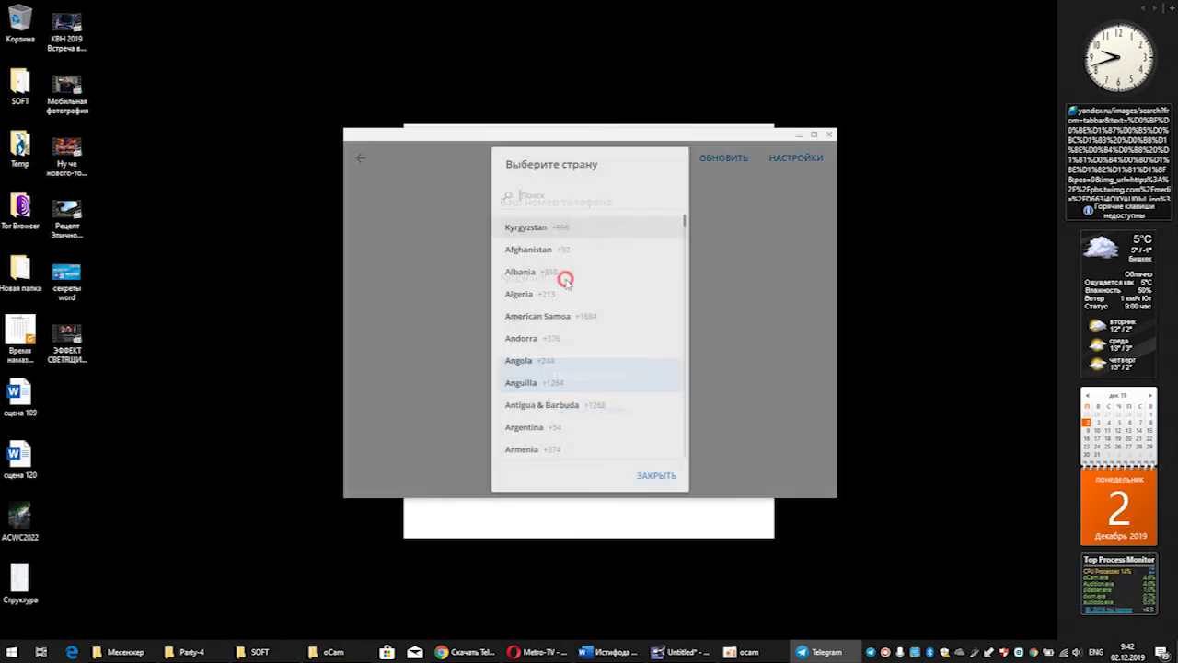
pyautogui.scroll(-10, 573, 286)
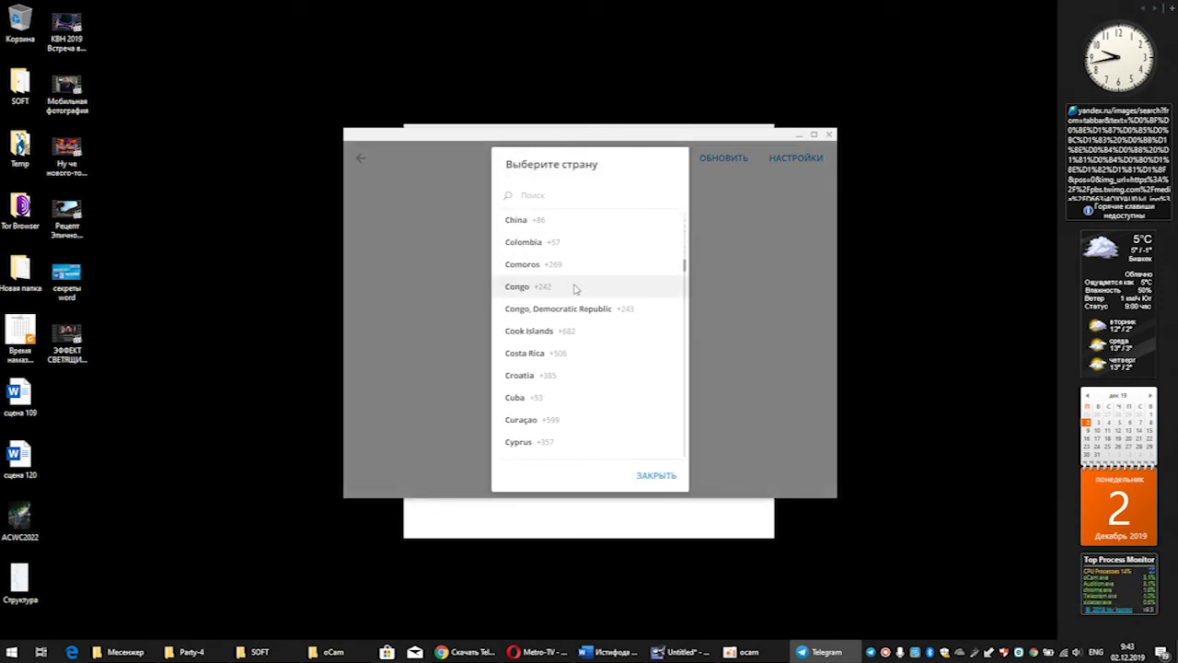
pyautogui.write('ta')
pyautogui.click(586, 252)
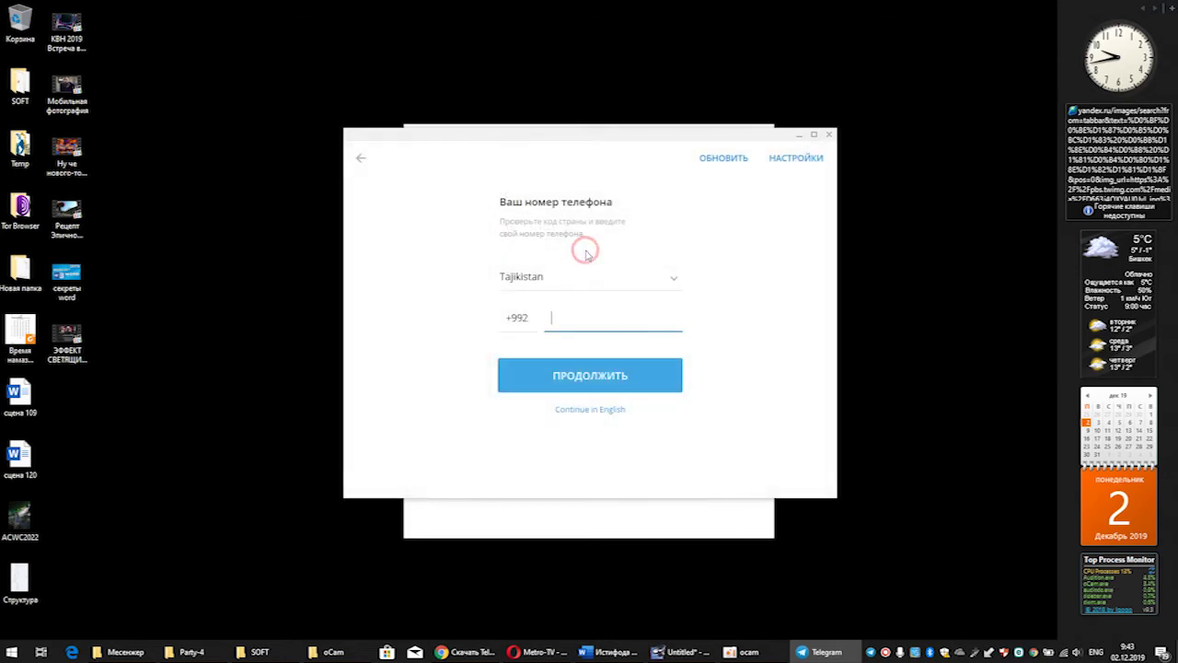
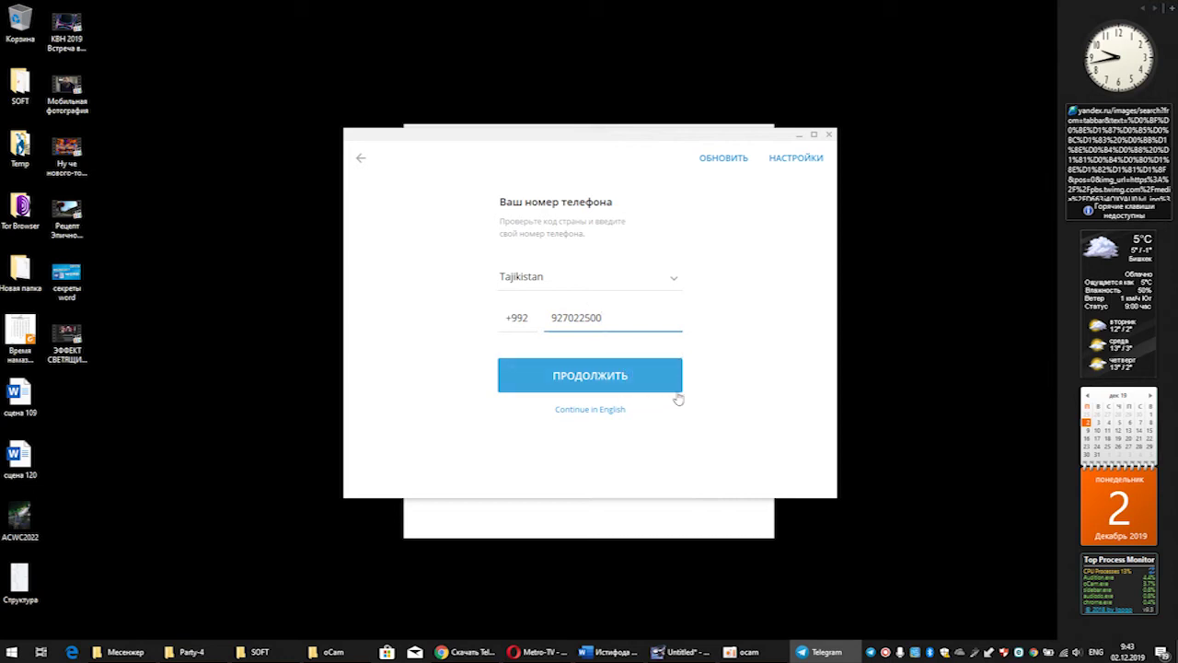
# Enter the phone number, fixing a typo, and submit it to receive a login code
pyautogui.click(608, 376)
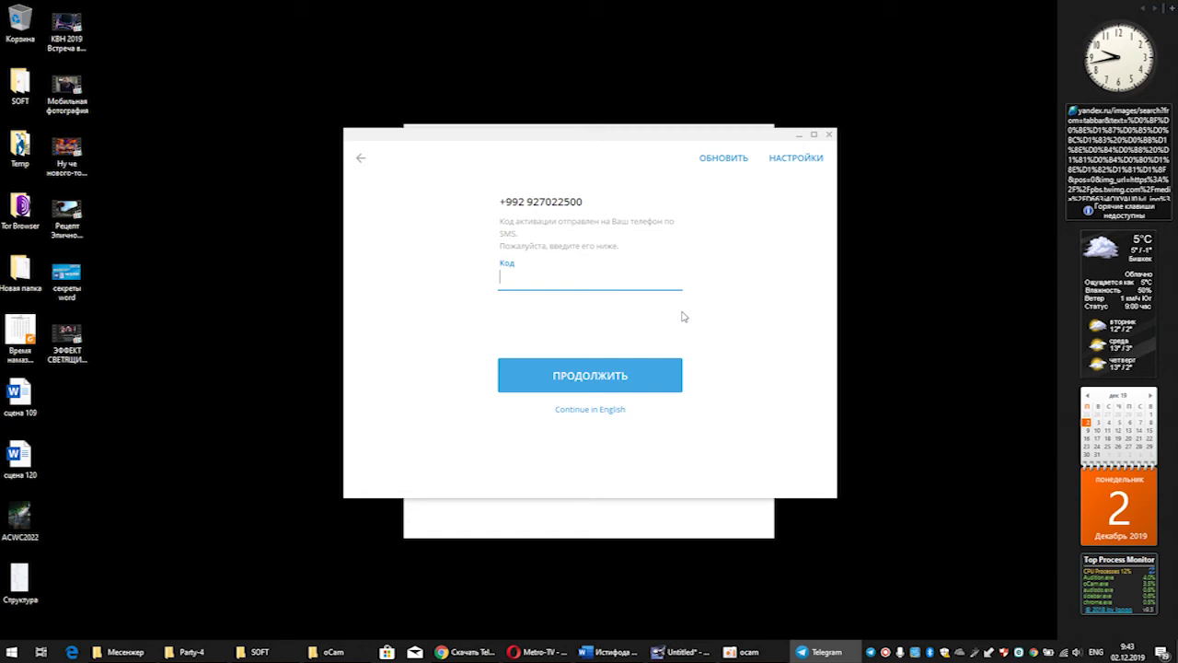
# Type the SMS activation code into the Код field to complete login
pyautogui.moveTo(681, 651)
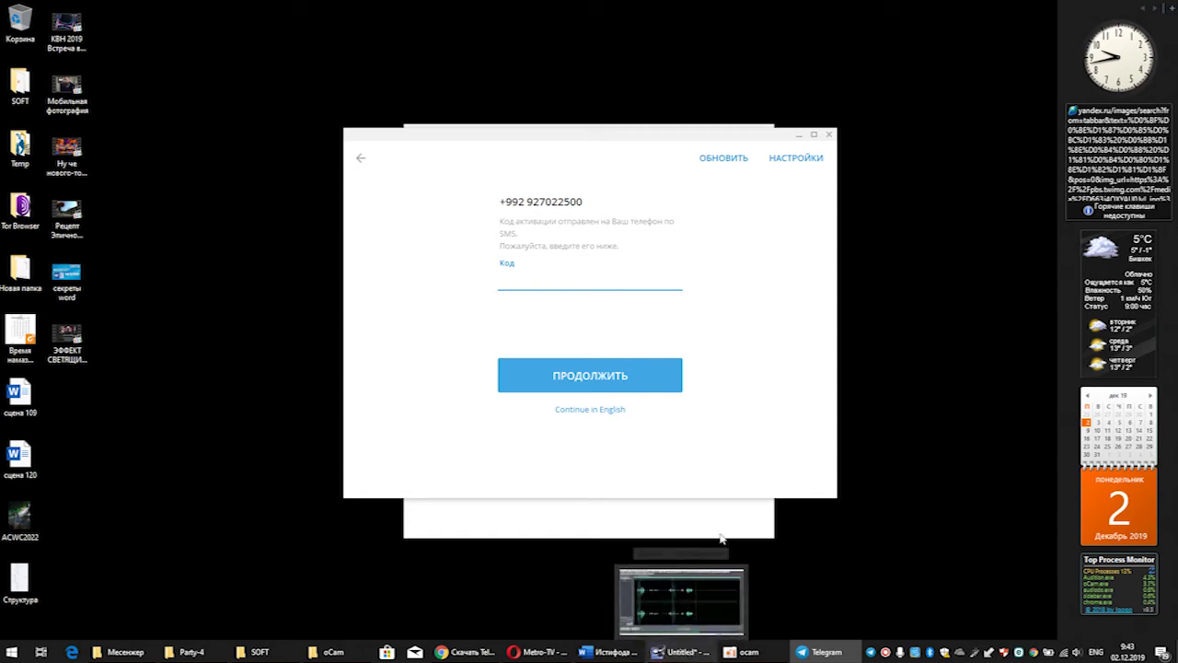
pyautogui.click(595, 285)
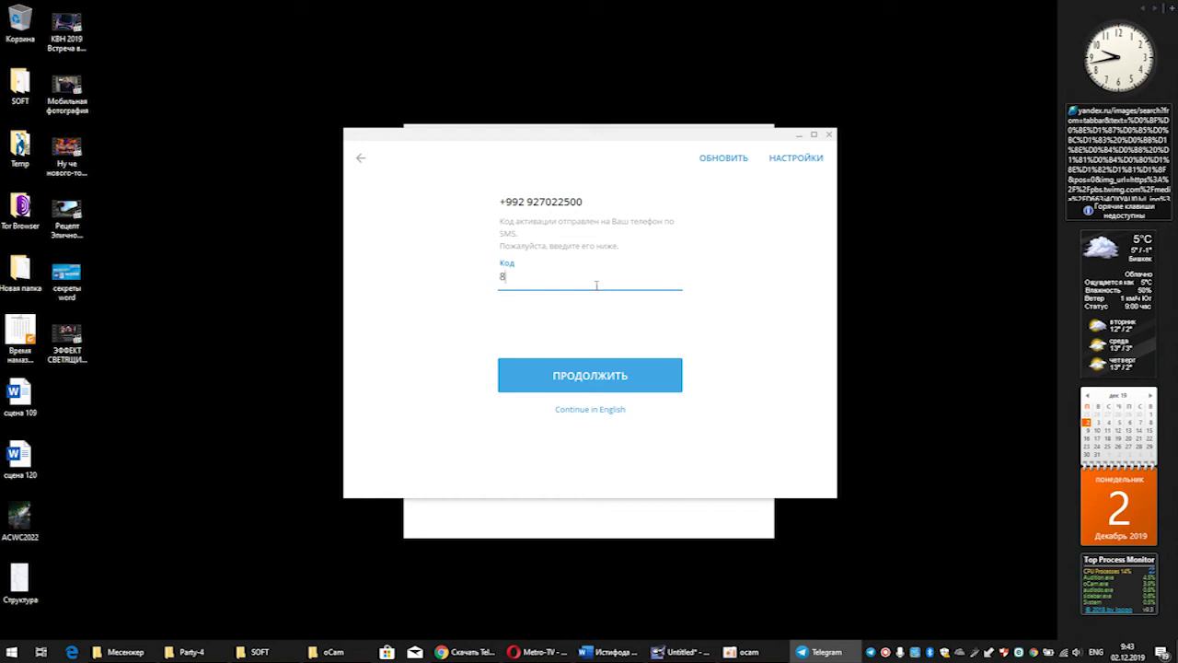
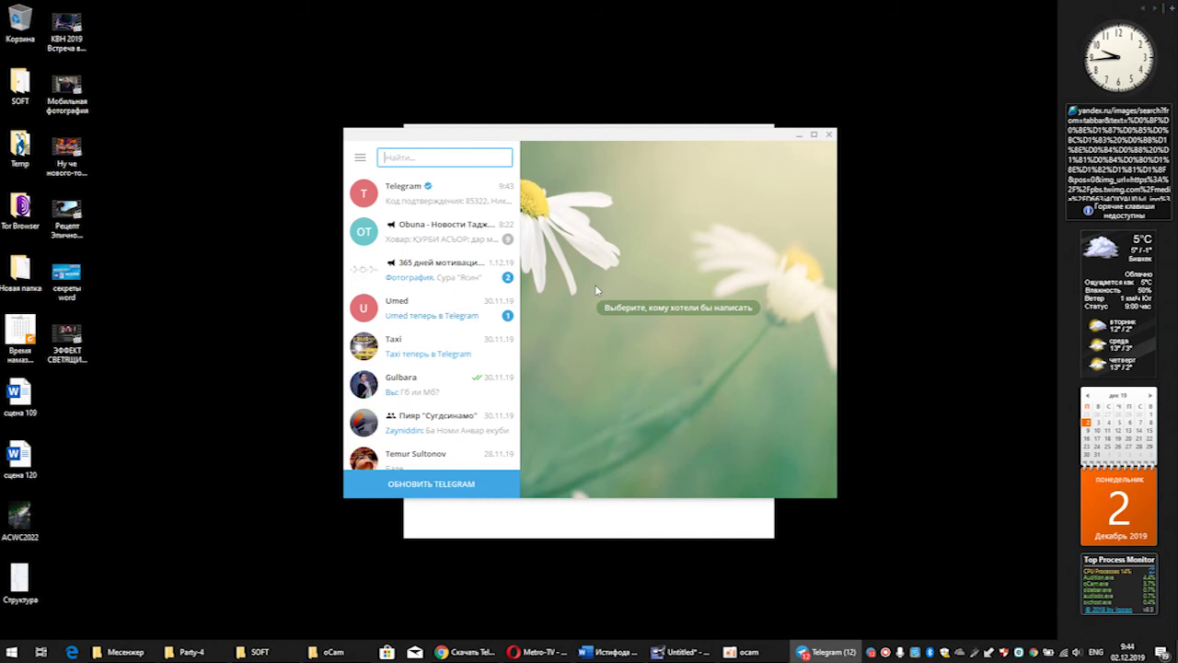
# Maximize Telegram, scroll the chat list, and restore the window to its smaller size
pyautogui.click(813, 134)
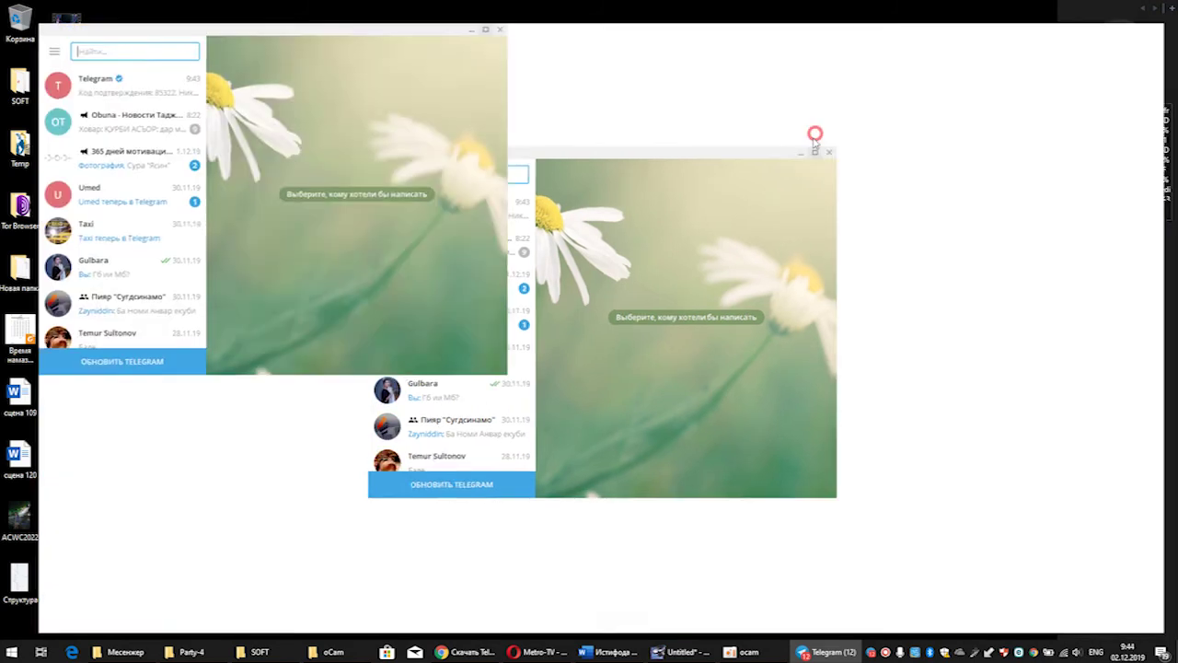
pyautogui.scroll(-5, 197, 341)
pyautogui.scroll(3, 197, 342)
pyautogui.doubleClick(655, 7)
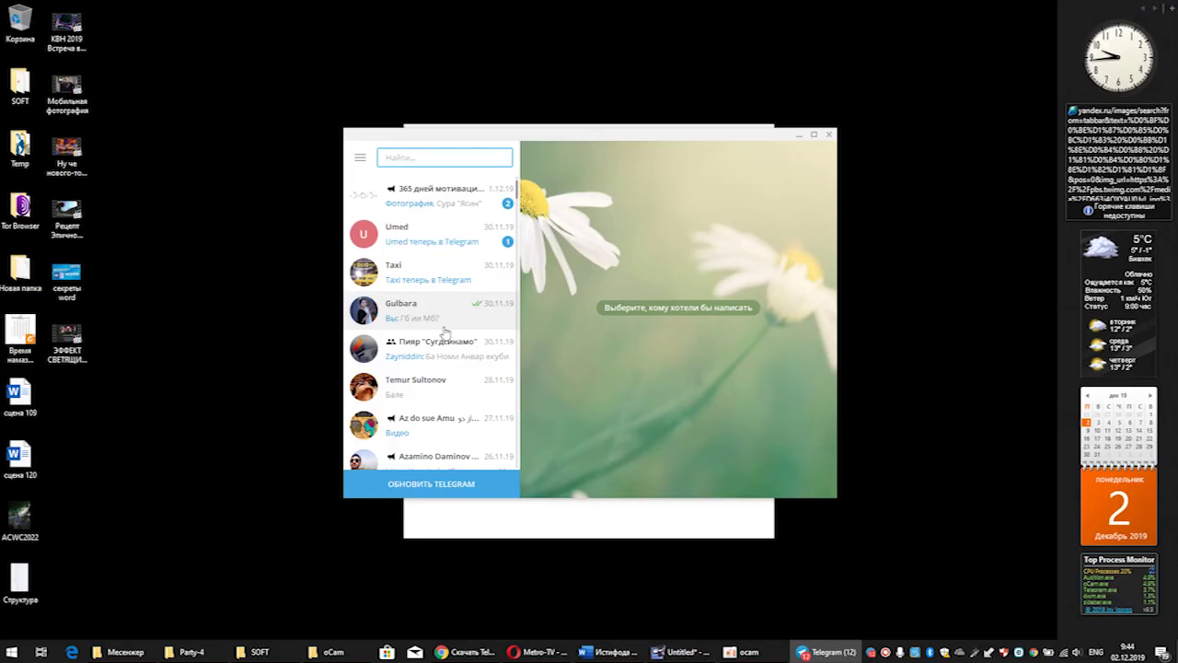
pyautogui.scroll(-6, 445, 333)
pyautogui.scroll(8, 445, 334)
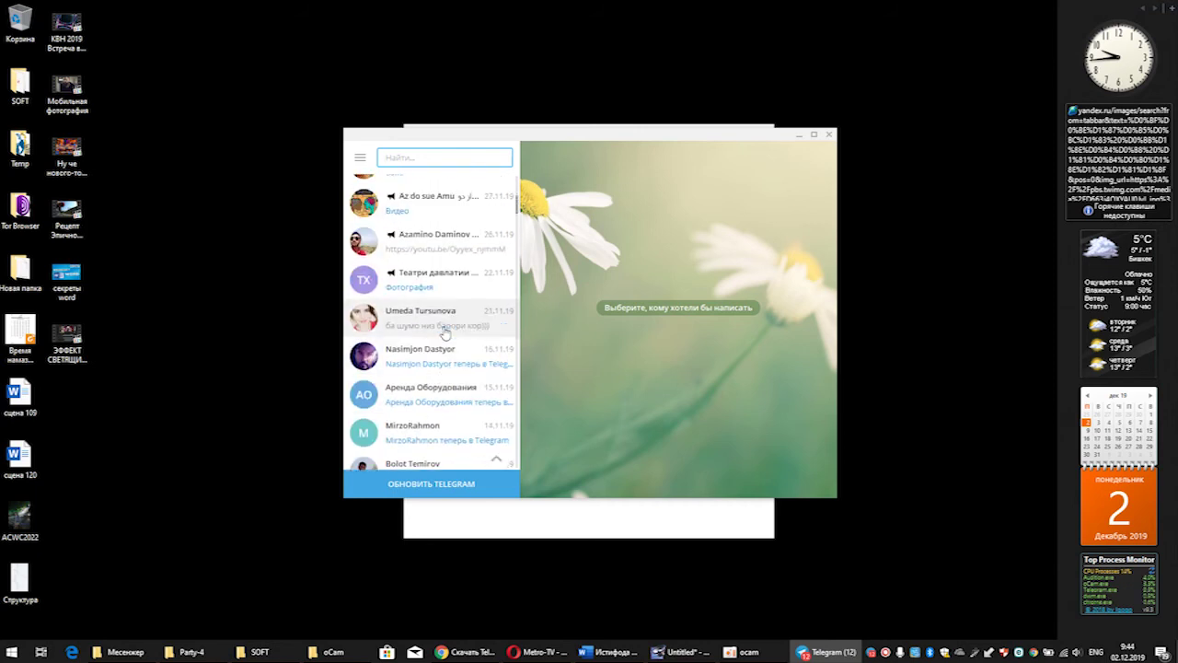
pyautogui.scroll(-8, 451, 368)
pyautogui.scroll(5, 453, 372)
pyautogui.scroll(3, 452, 371)
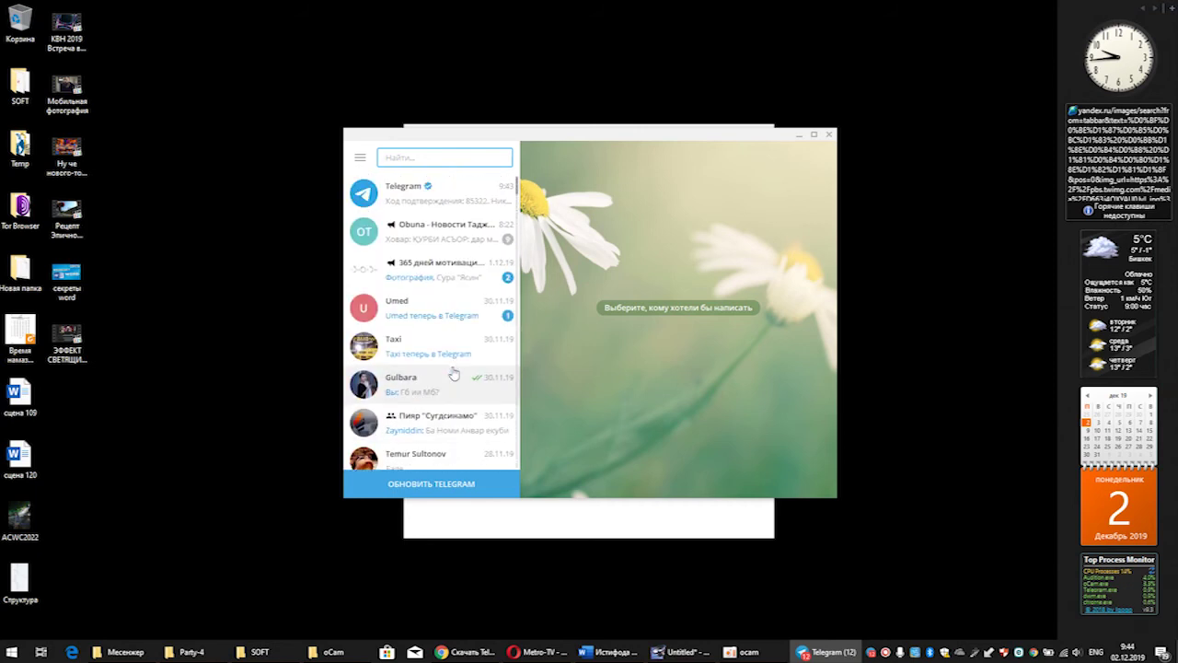
# Open the Telegram service notifications chat, briefly raising then minimizing the audio editor
pyautogui.click(463, 197)
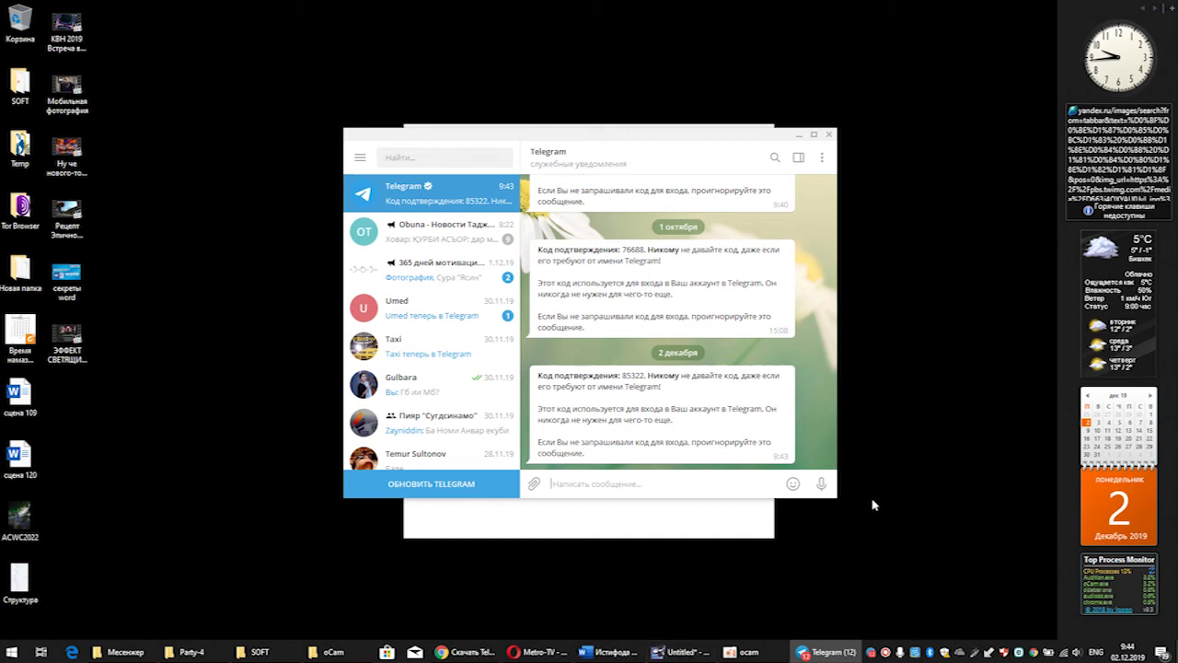
pyautogui.click(681, 651)
pyautogui.click(683, 651)
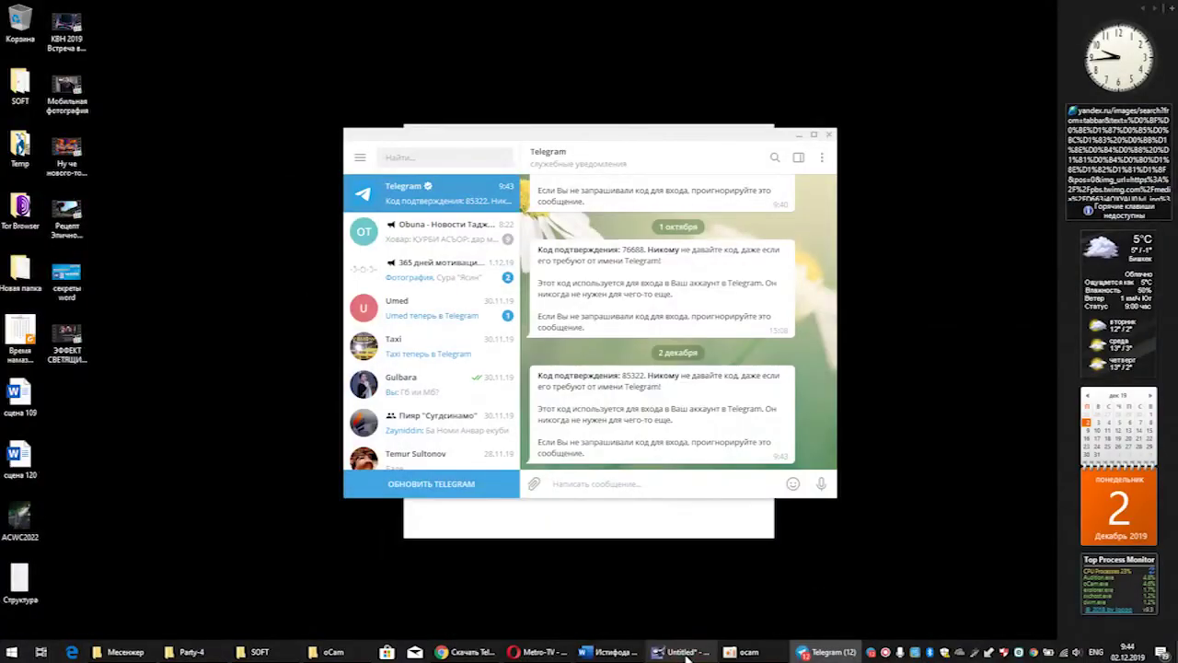